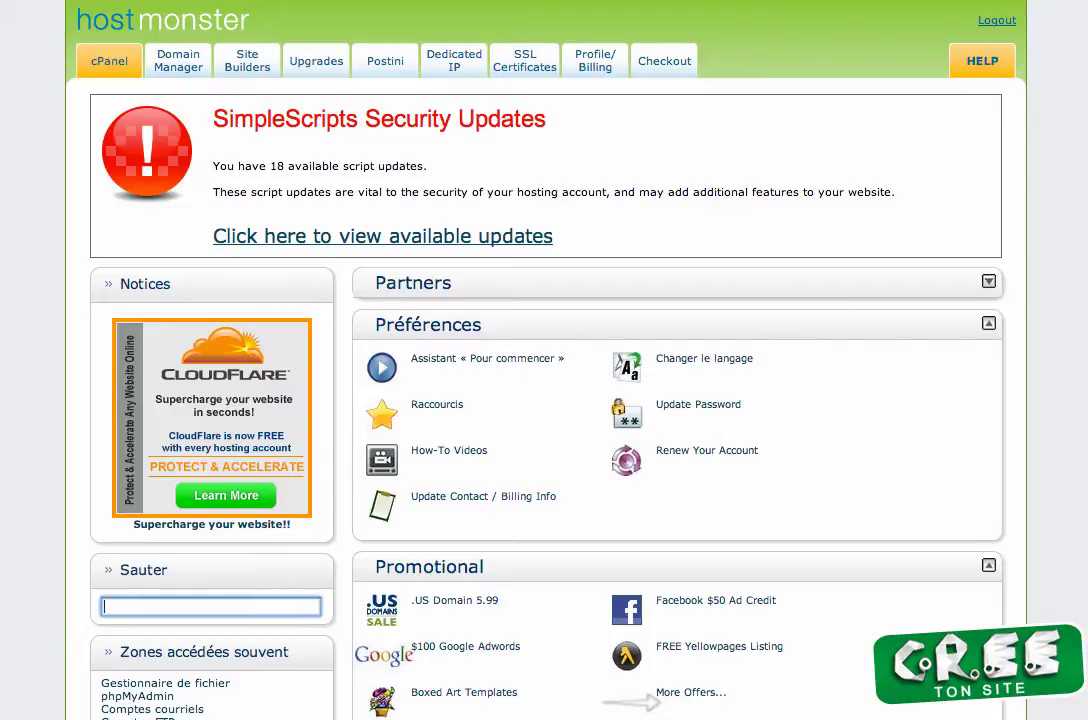
Scroll the cPanel home page down to the Courrier email tools.
left_click(1059, 182)
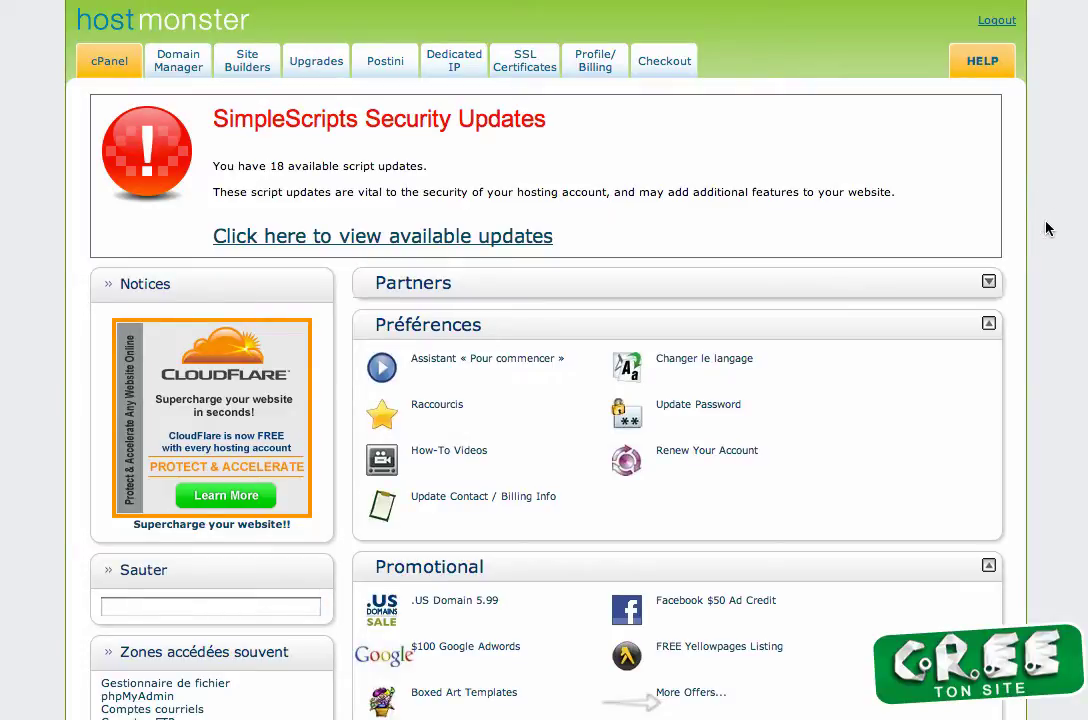
scroll(1050, 232, "down", 5)
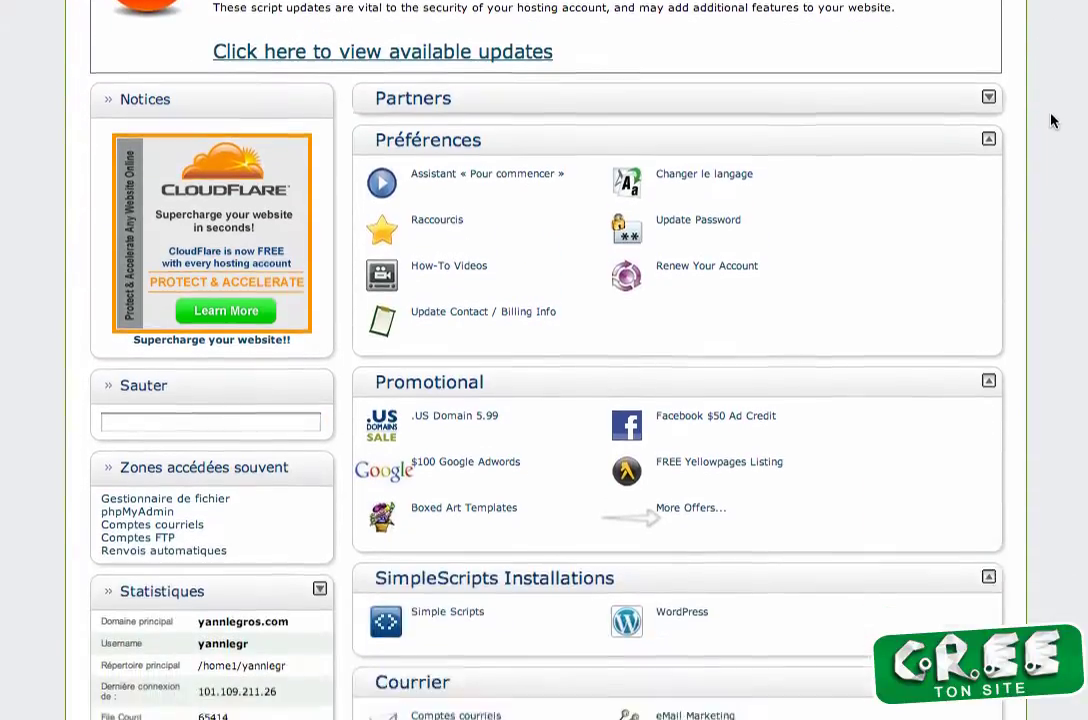
scroll(1049, 190, "down", 4)
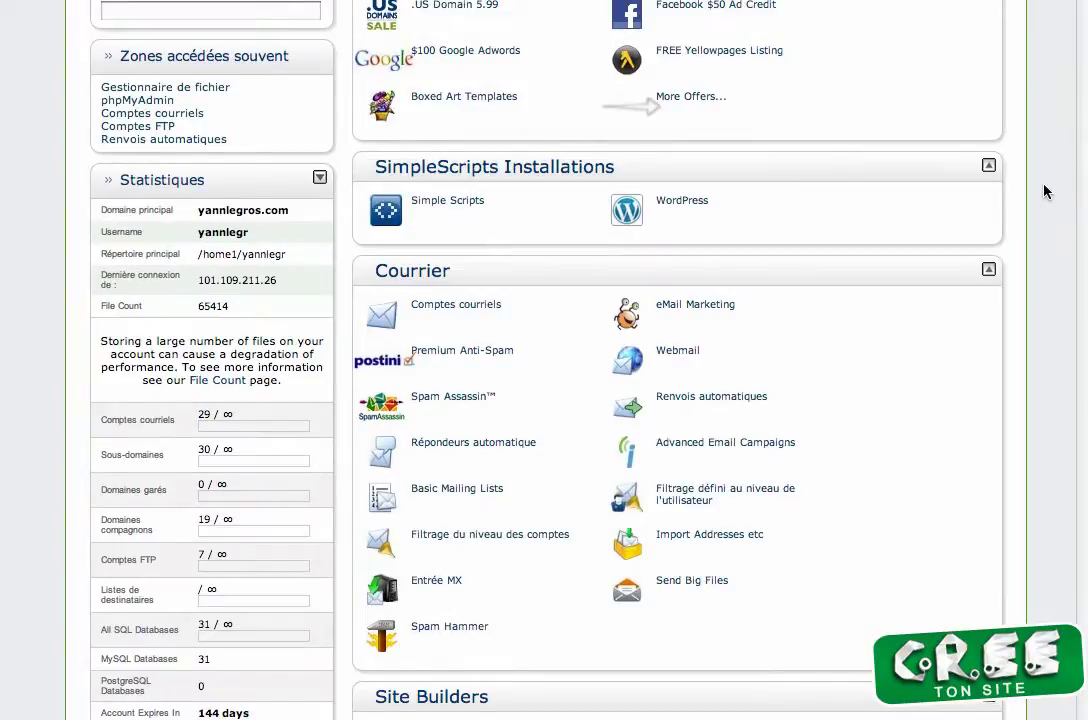
Open Comptes courriels and review the account list and the first account's More menu.
left_click(473, 311)
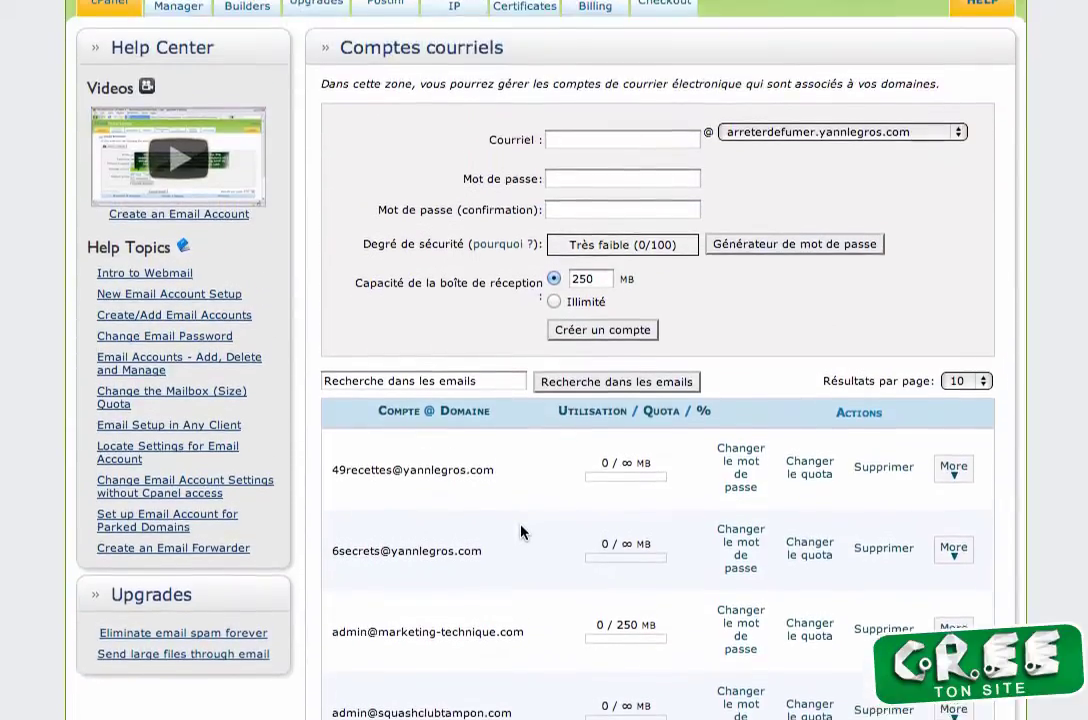
scroll(520, 593, "down", 3)
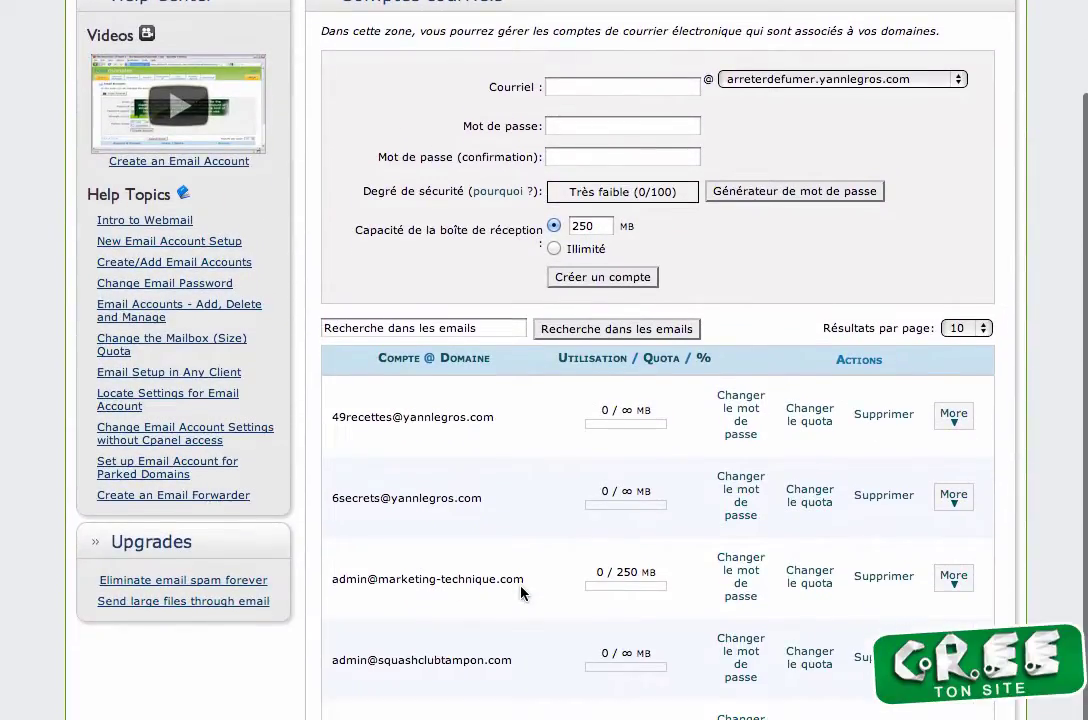
scroll(520, 593, "up", 1)
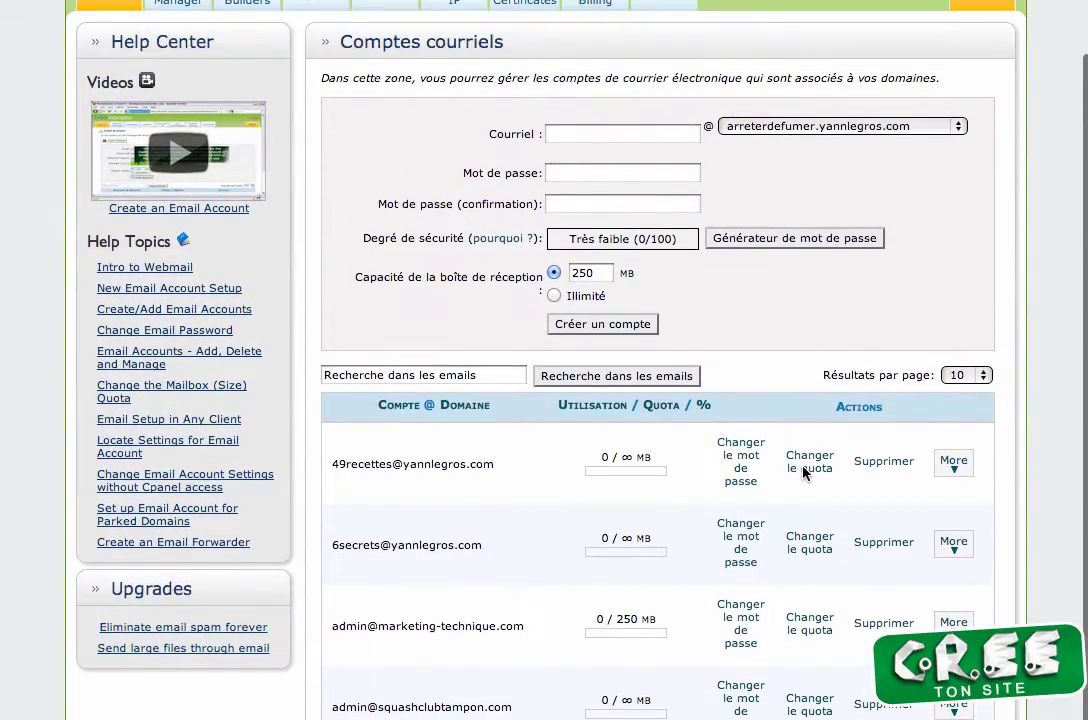
scroll(803, 471, "up", 1)
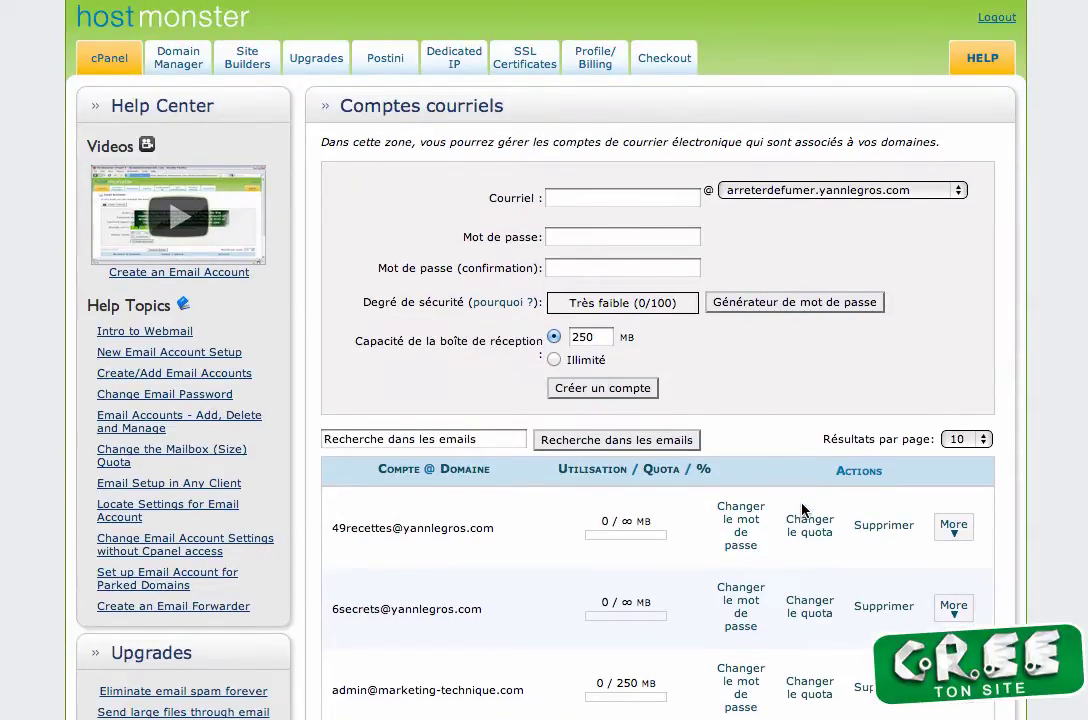
left_click(953, 530)
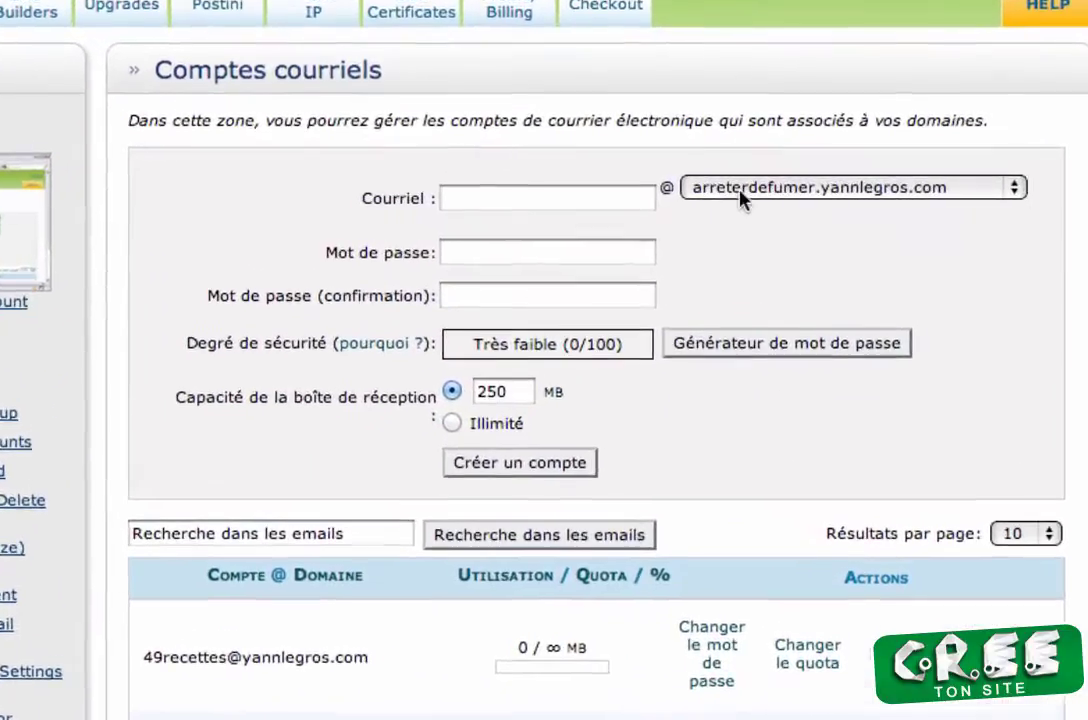
left_click(740, 190)
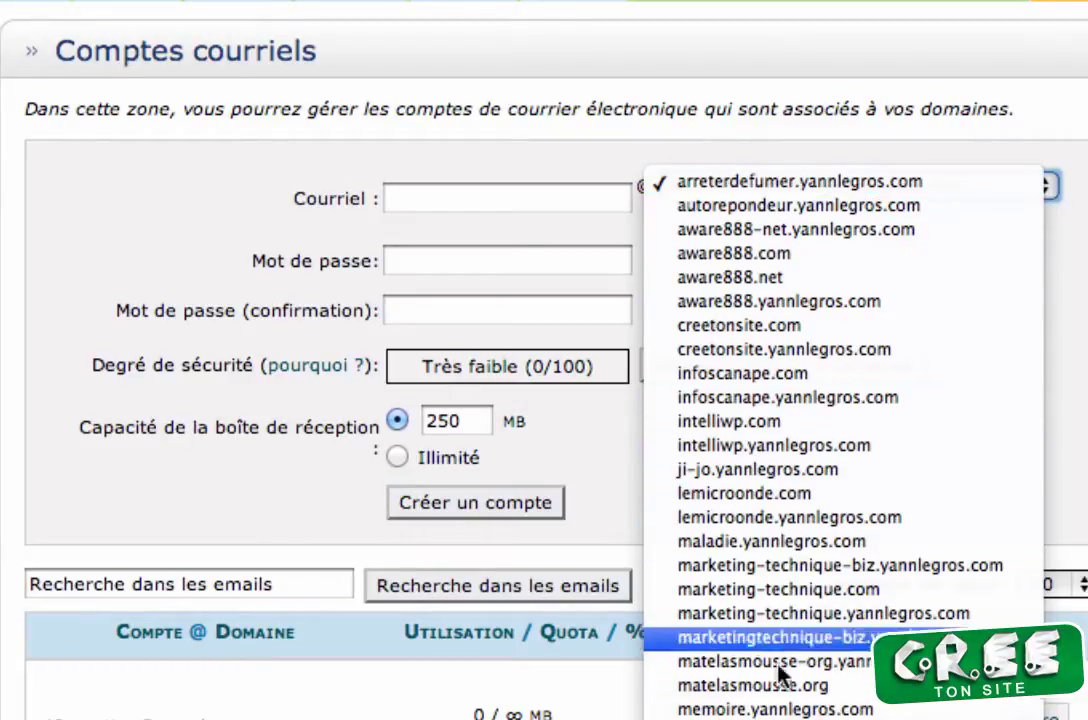
left_click(718, 712)
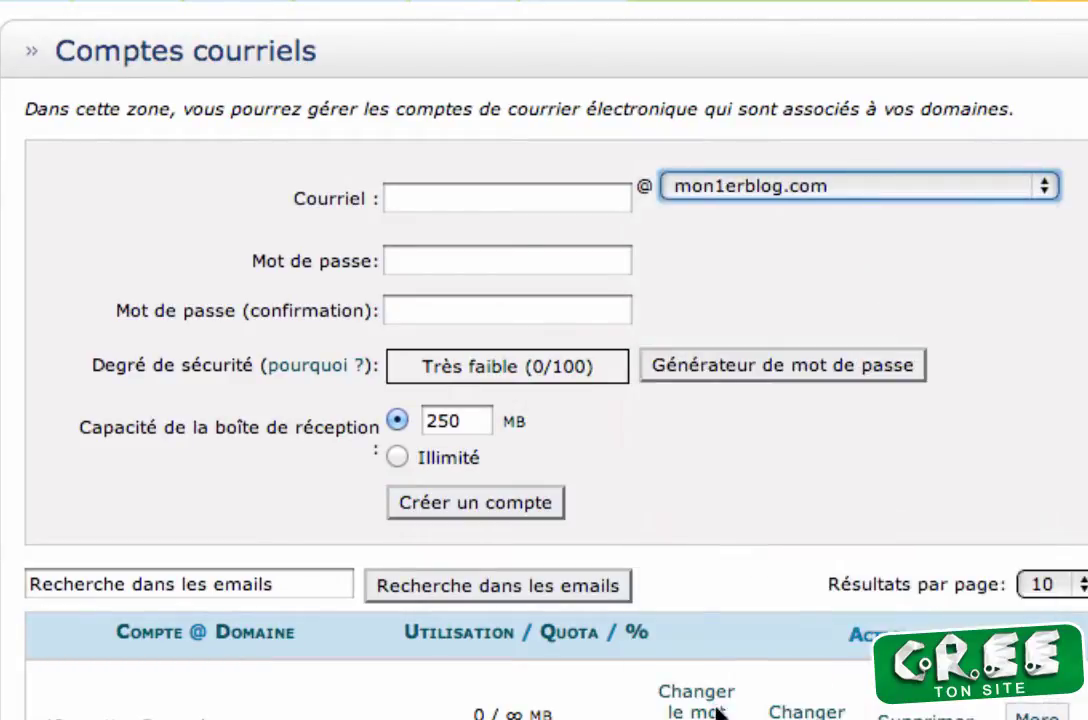
left_click(489, 201)
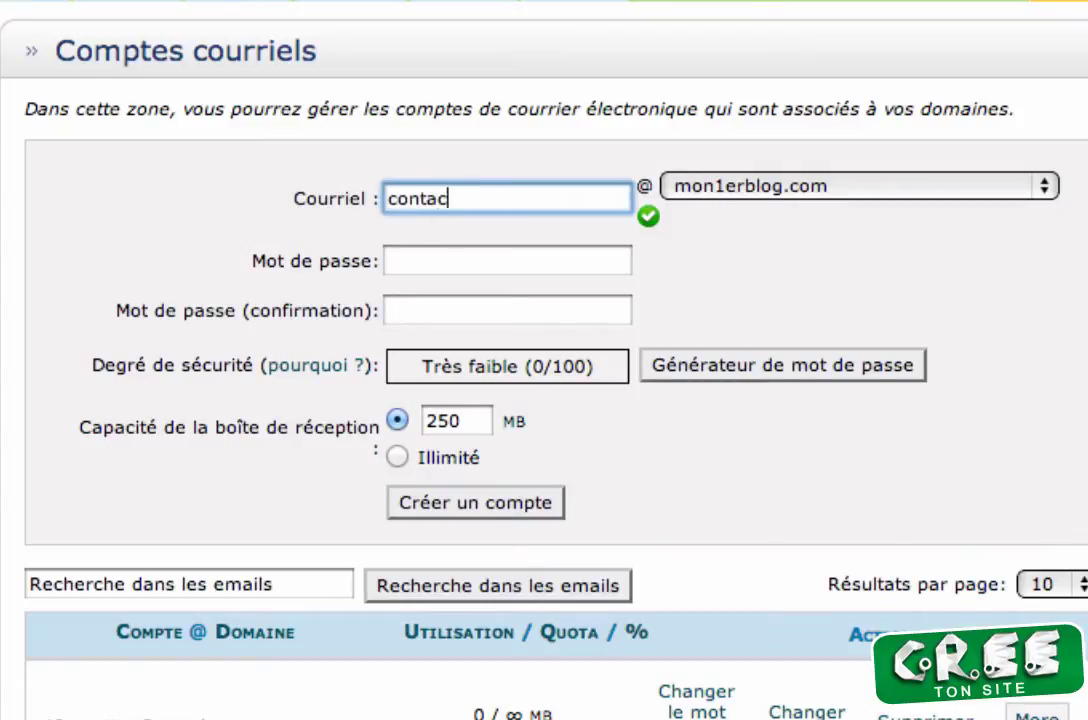
left_click(397, 268)
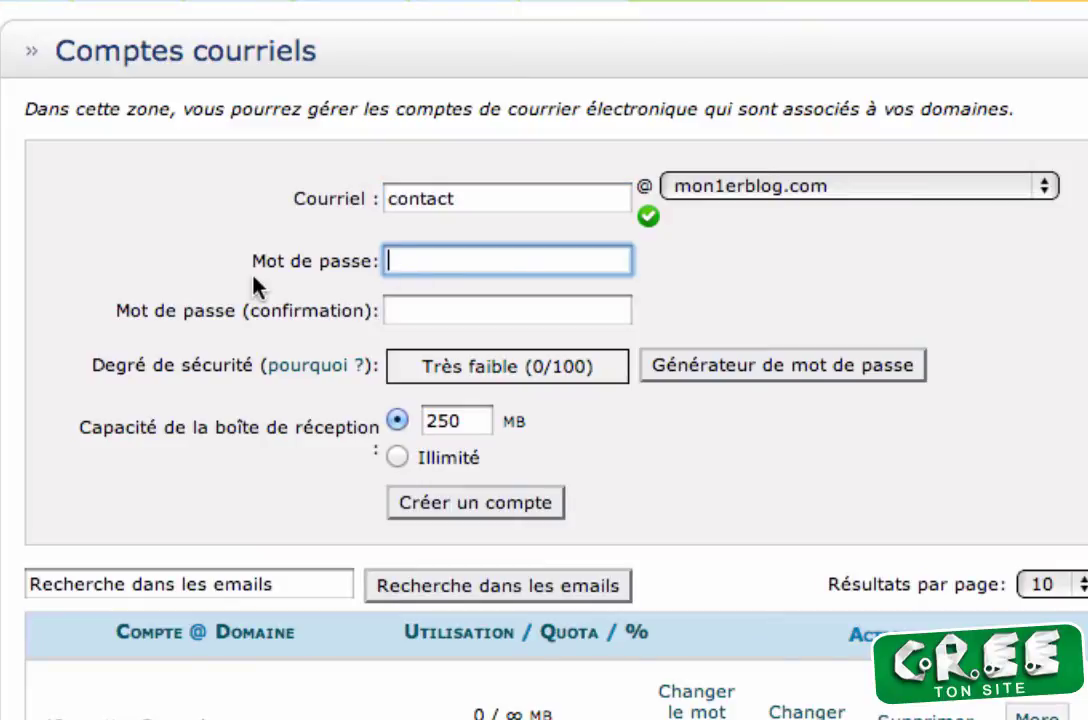
type("abc")
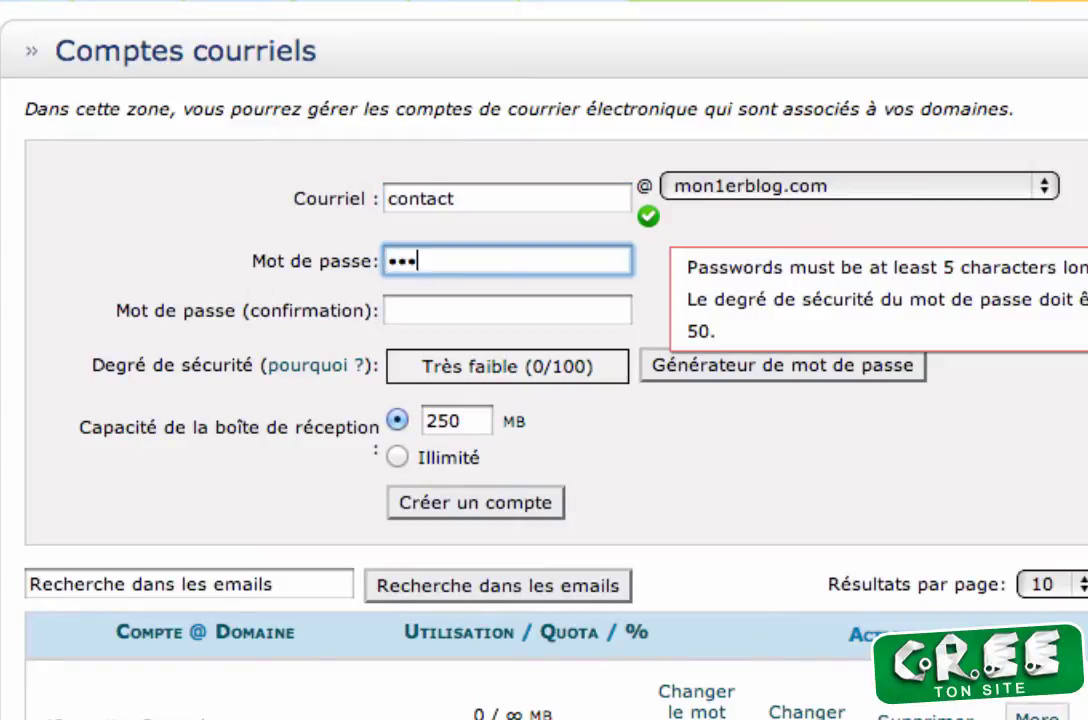
type("defghi")
key("Tab")
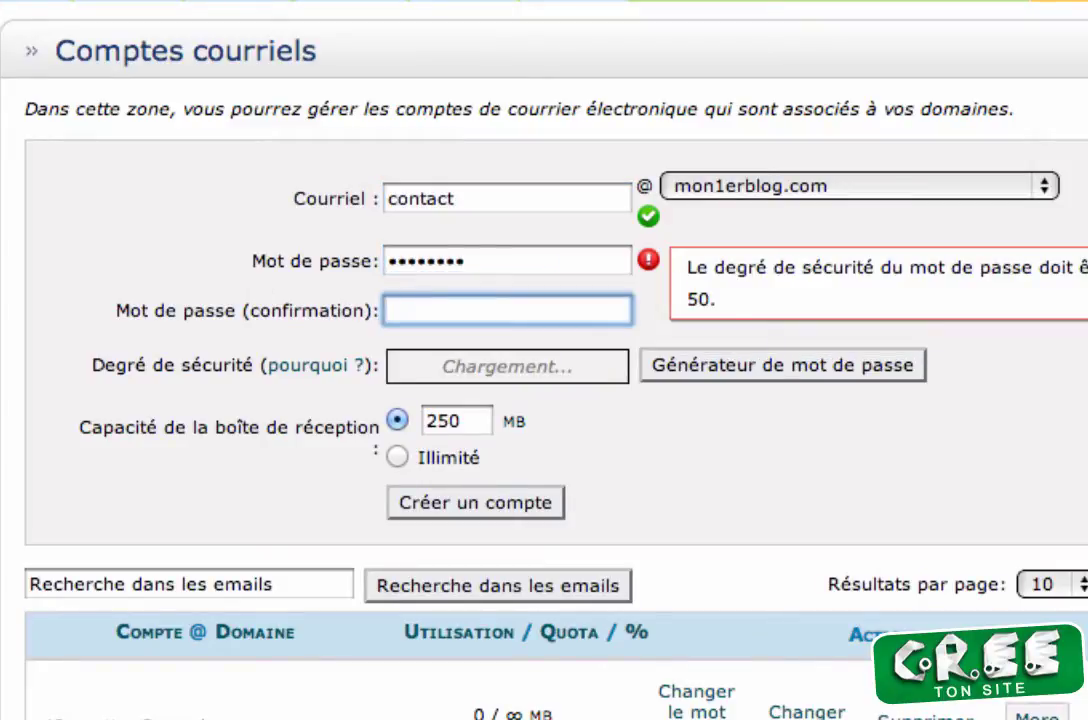
type("abcdefg")
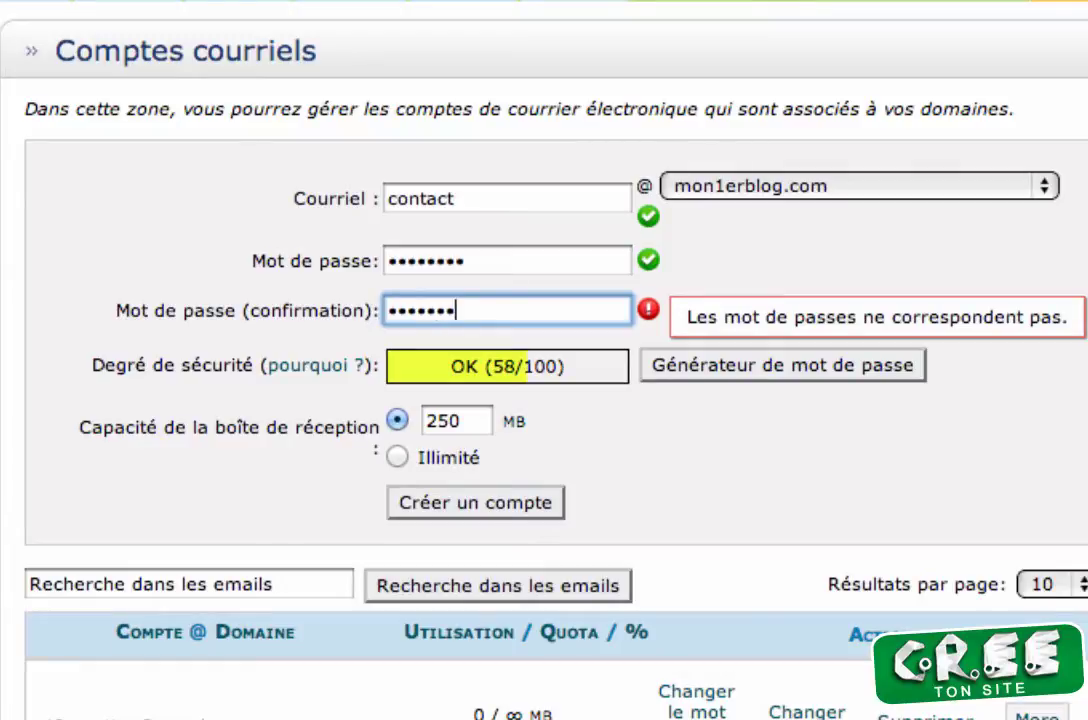
type("hi")
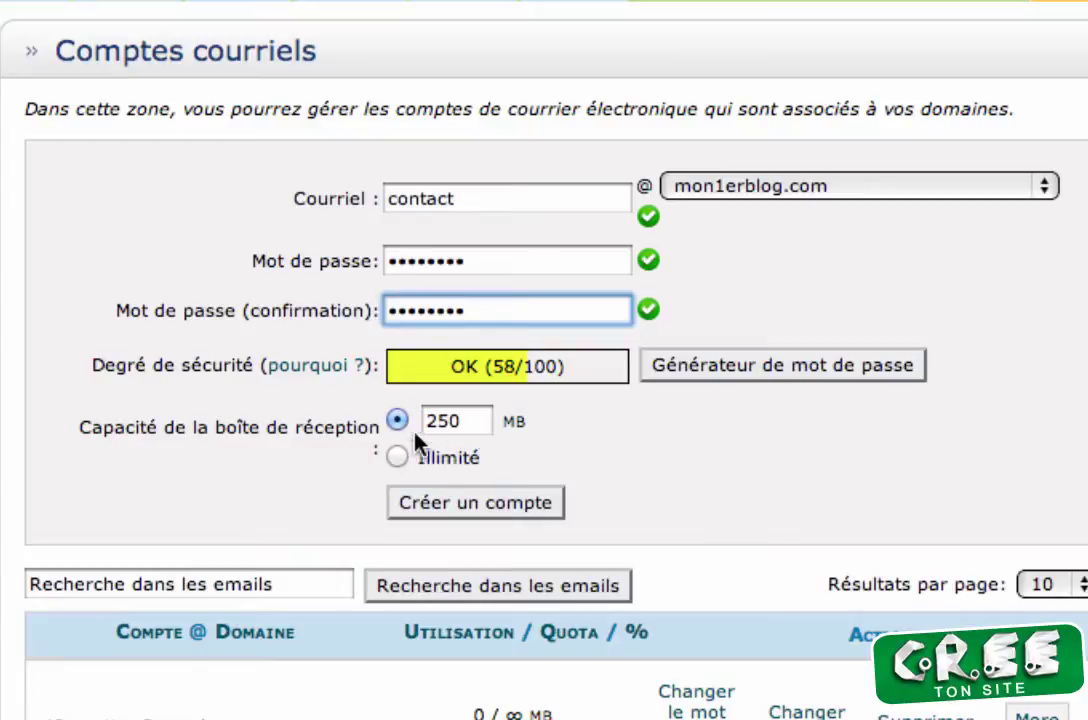
left_click(397, 456)
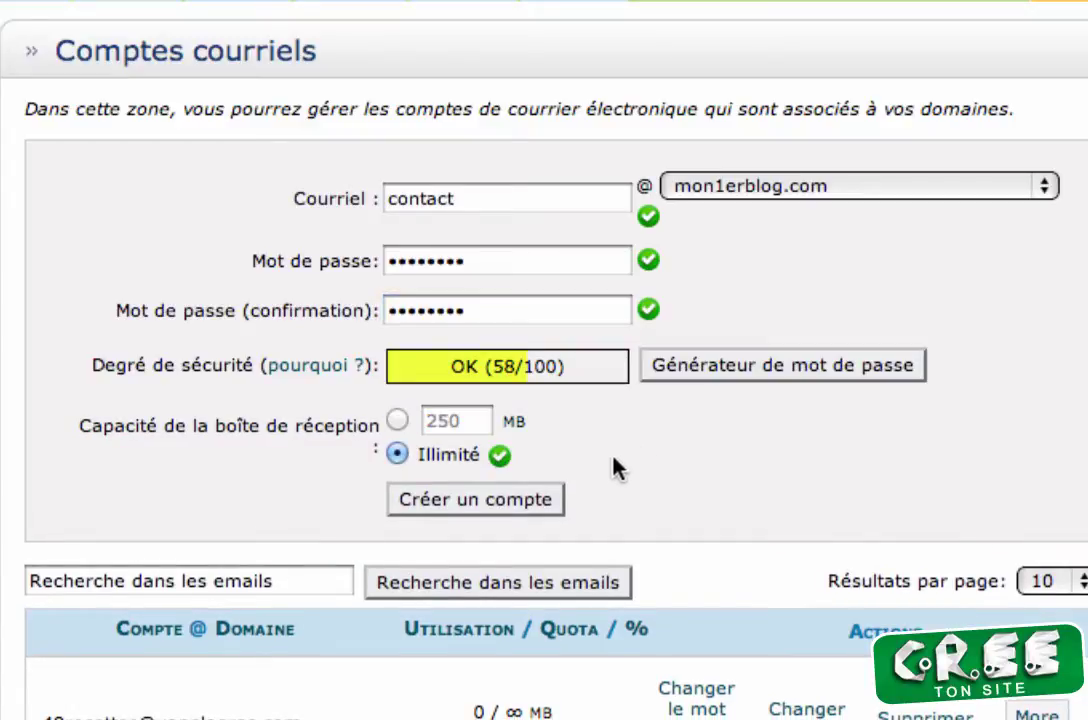
left_click(490, 500)
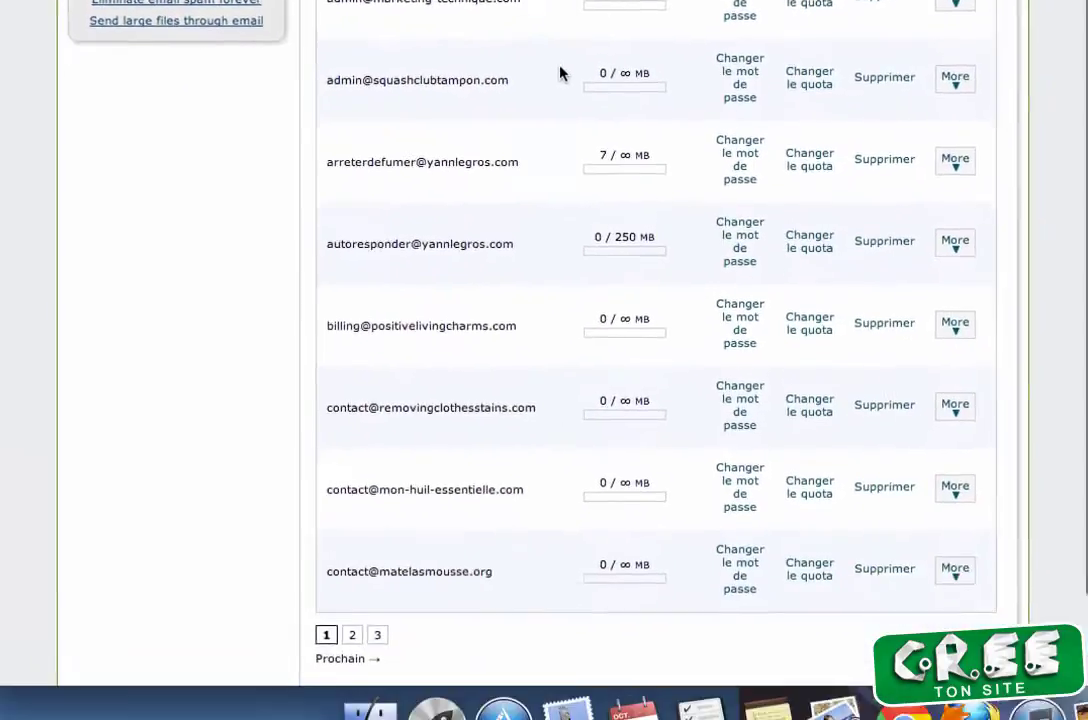
left_click(955, 556)
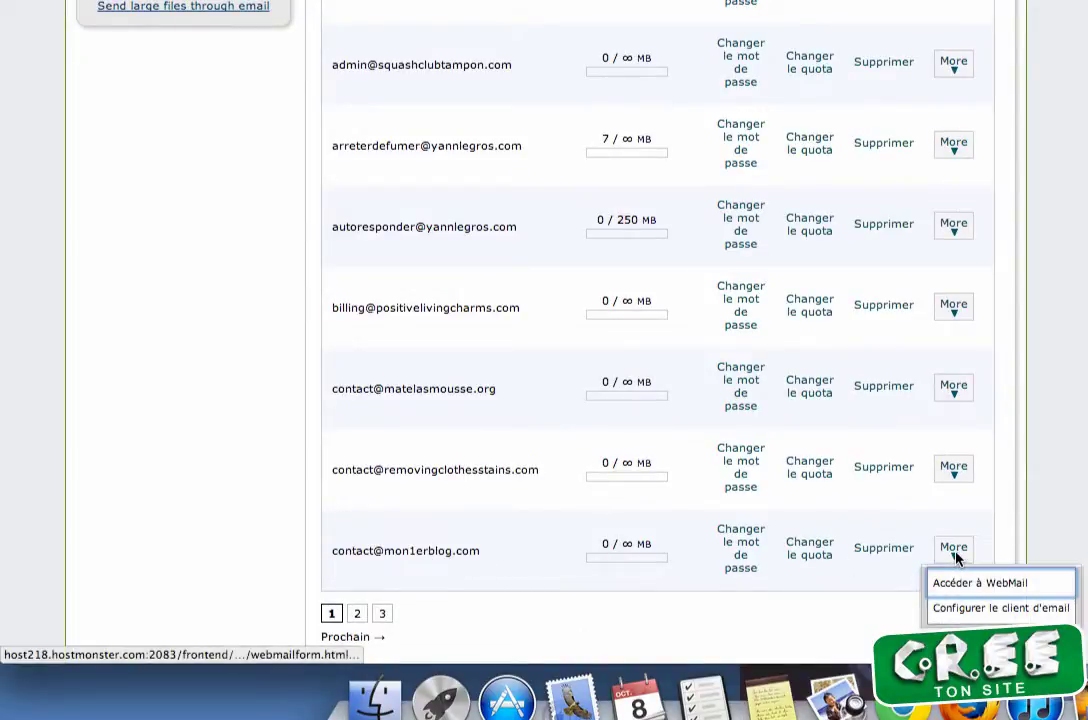
left_click(966, 608)
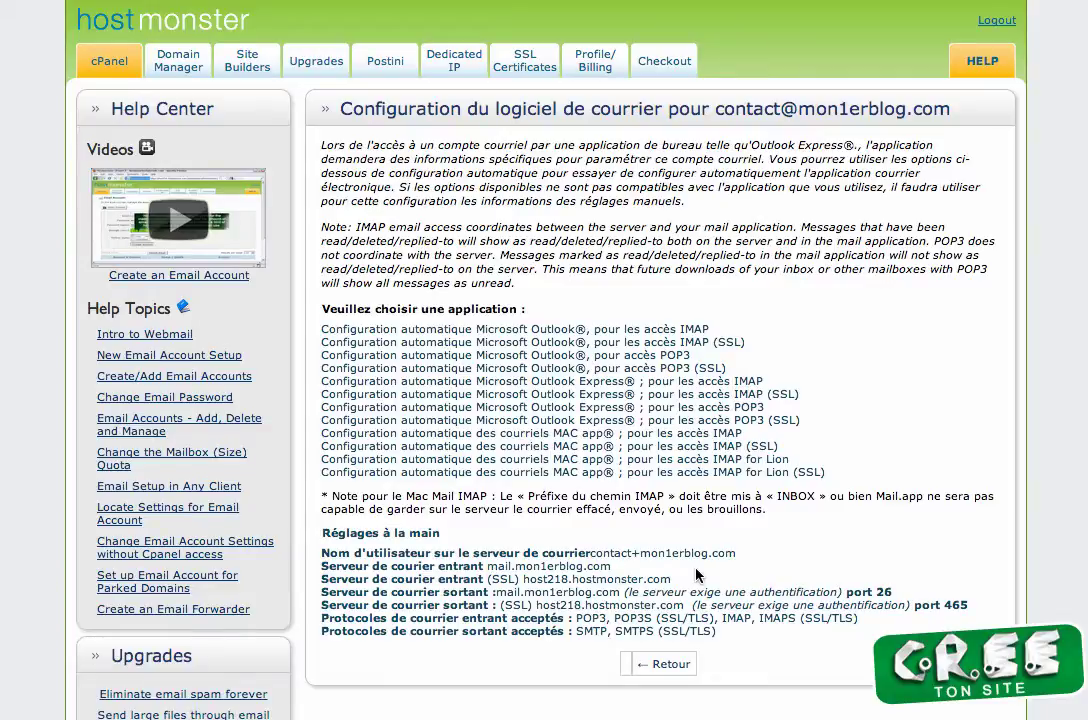
left_click(658, 666)
scroll(651, 268, "down", 5)
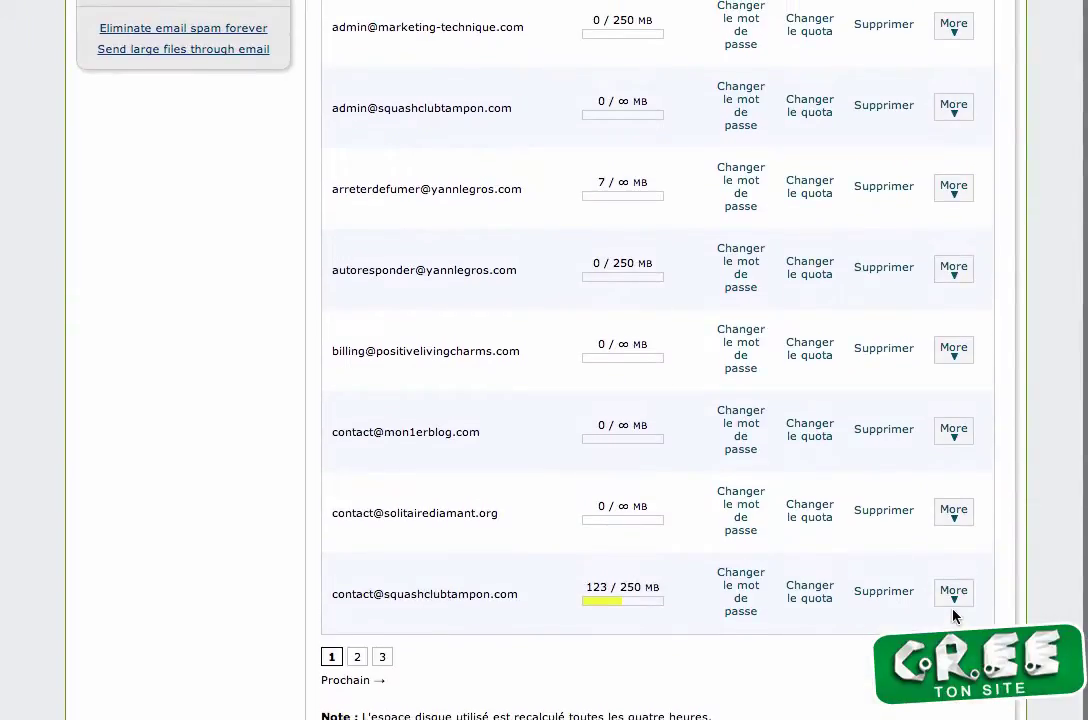
left_click(953, 431)
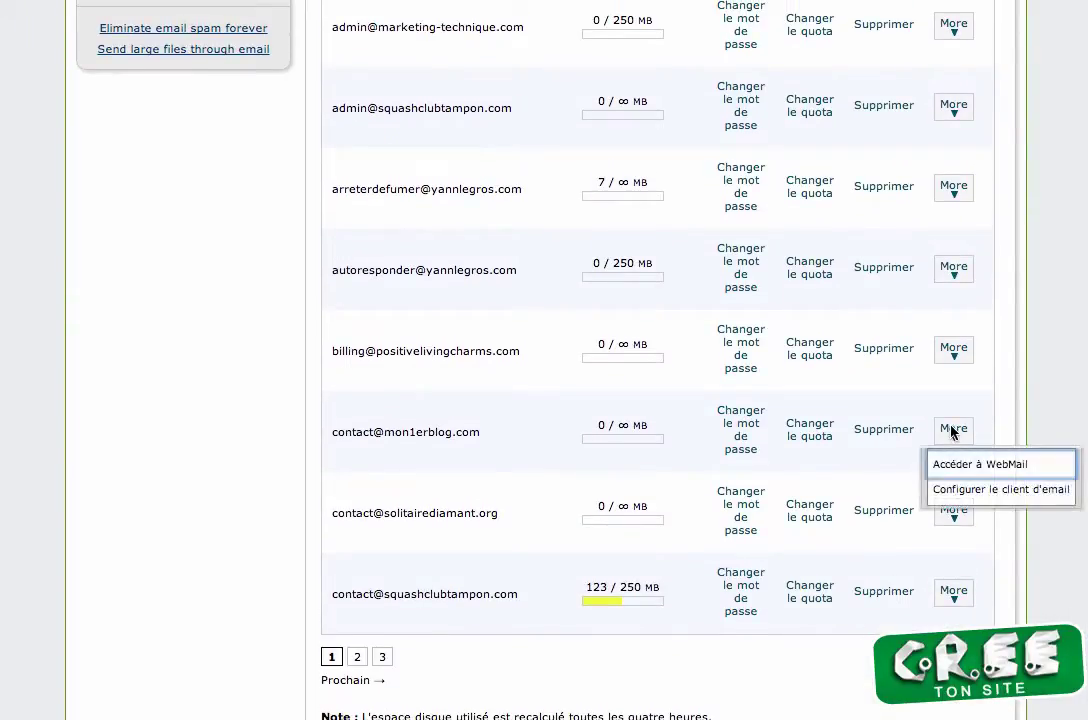
left_click(949, 465)
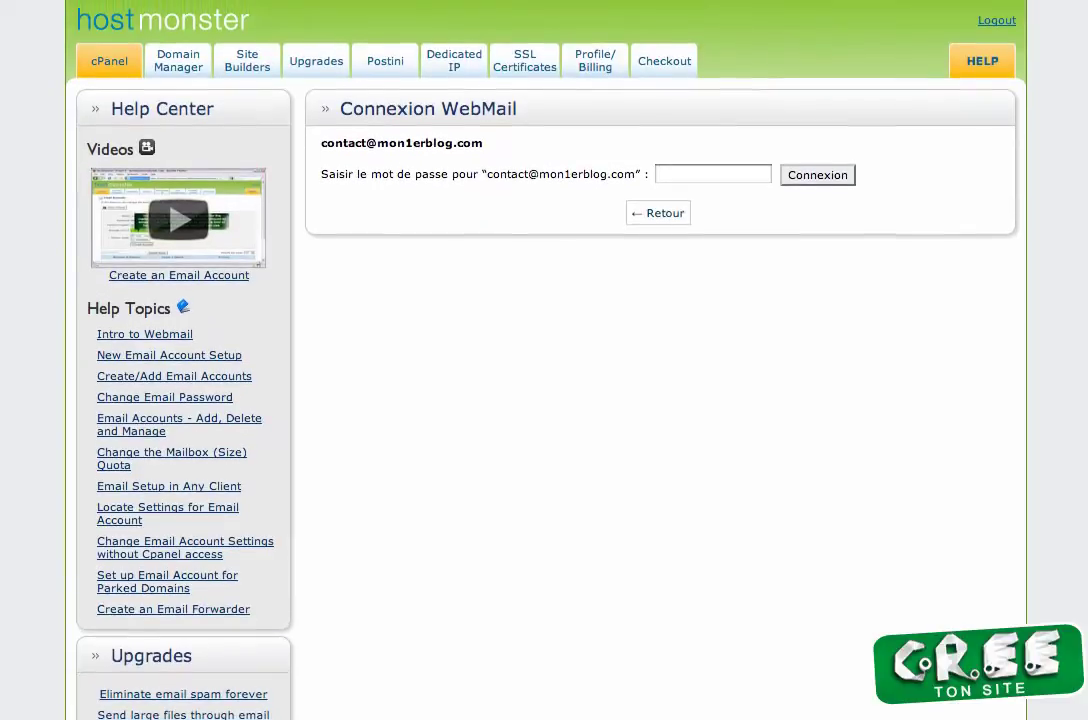
left_click(700, 176)
type("••••••••")
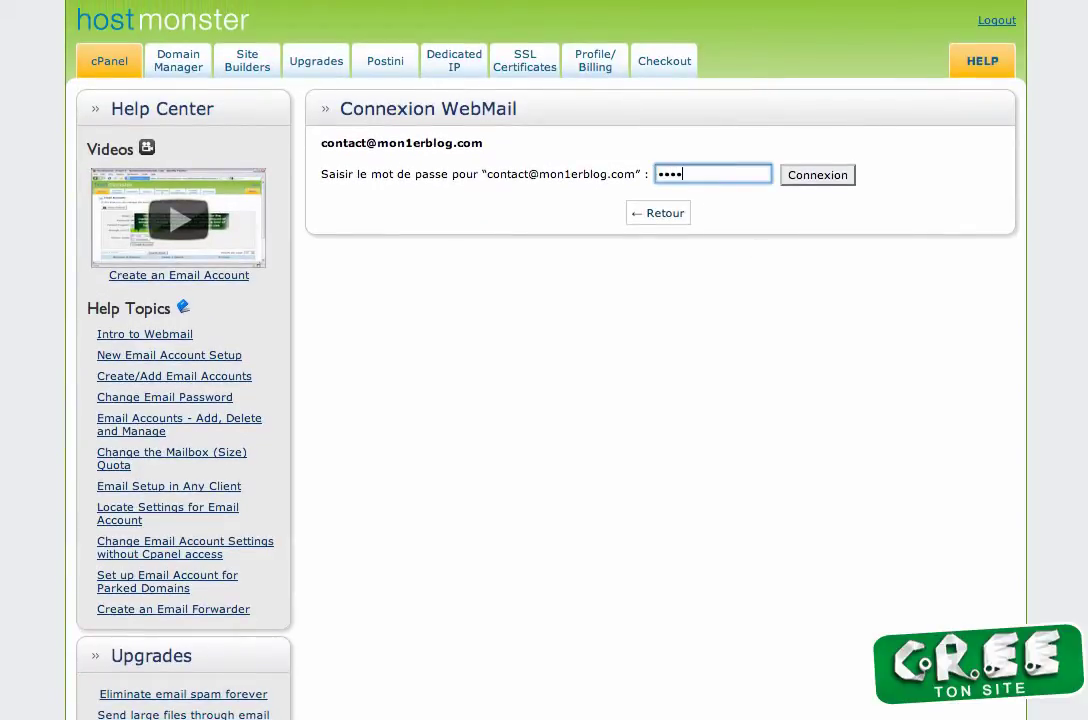
key("Return")
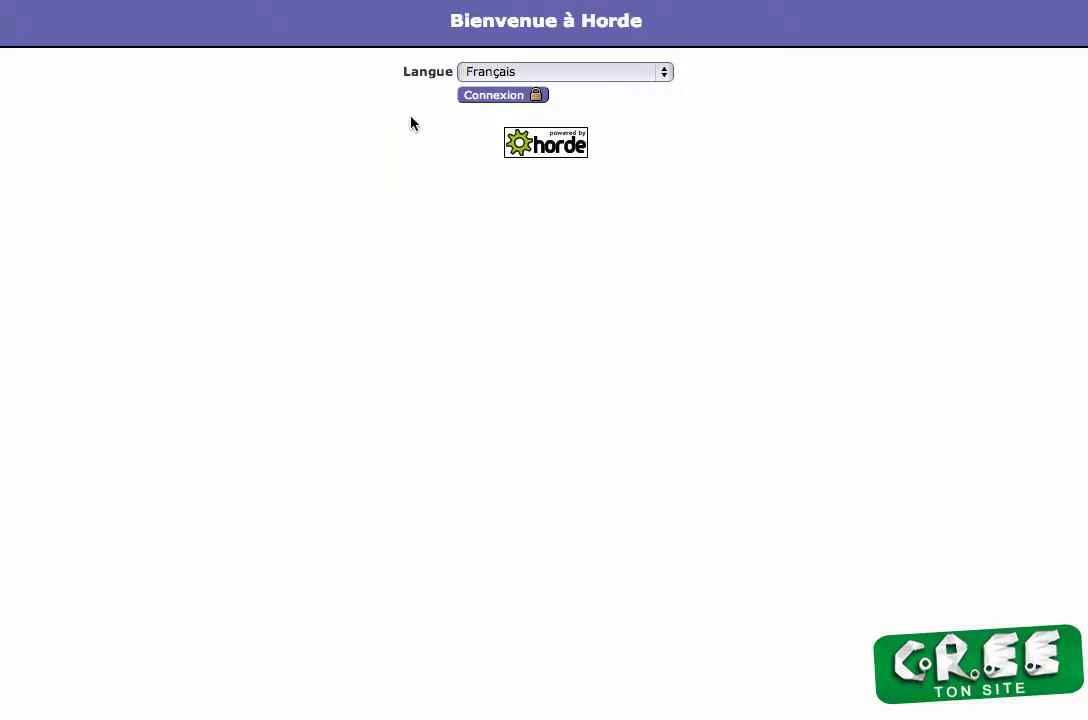
Enter Horde webmail via Connexion and expand the Courrier folder tree.
left_click(495, 97)
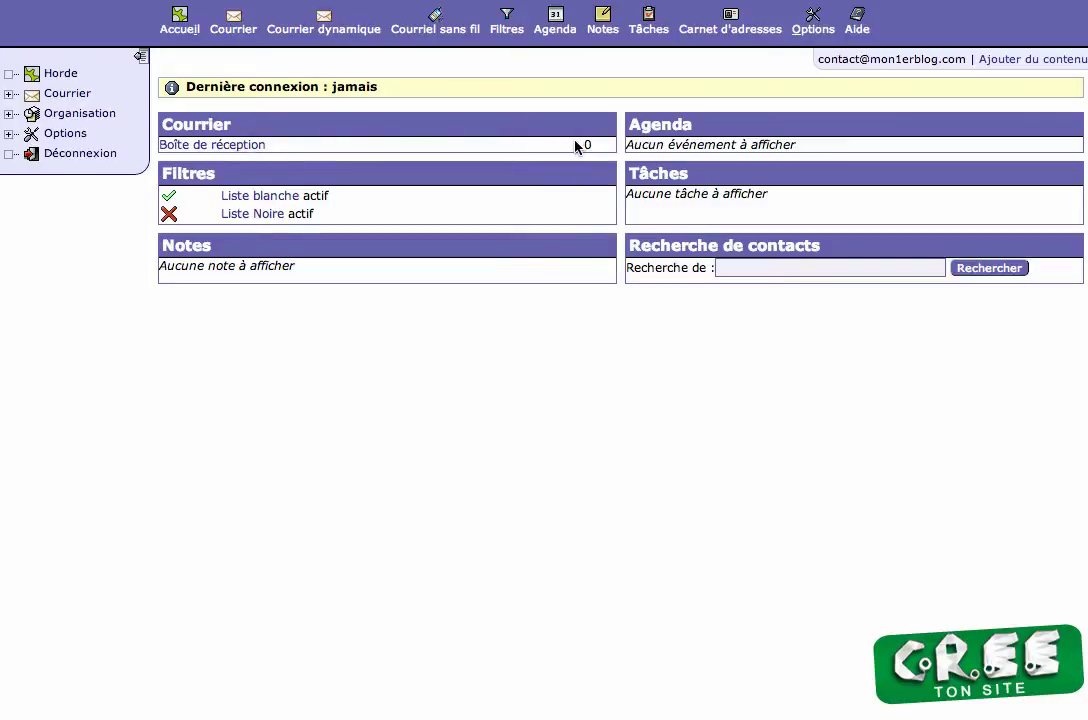
left_click(8, 95)
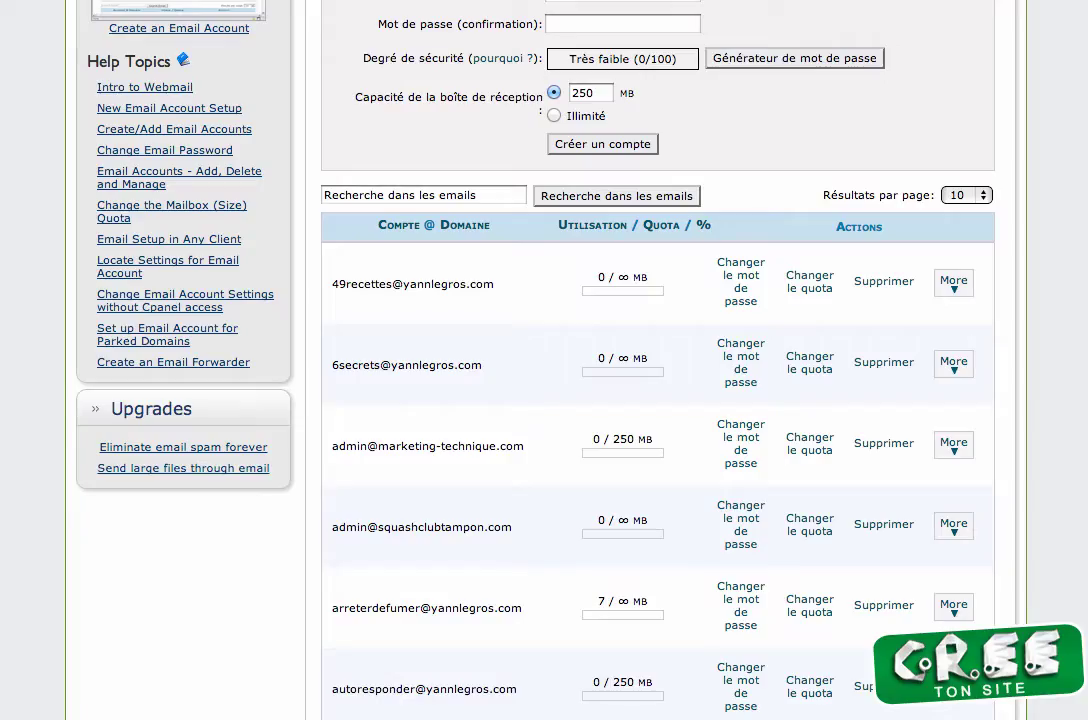
Go back to the cPanel home and open Renvois automatiques in the Courrier section.
scroll(554, 503, "up", 3)
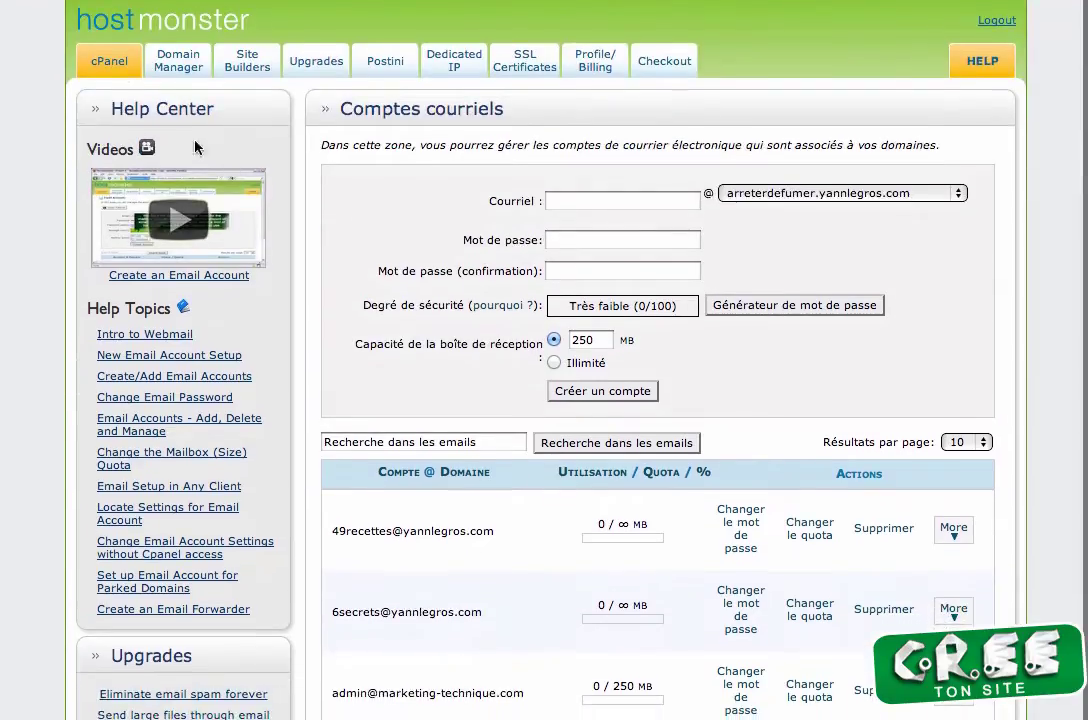
left_click(113, 64)
scroll(456, 622, "down", 3)
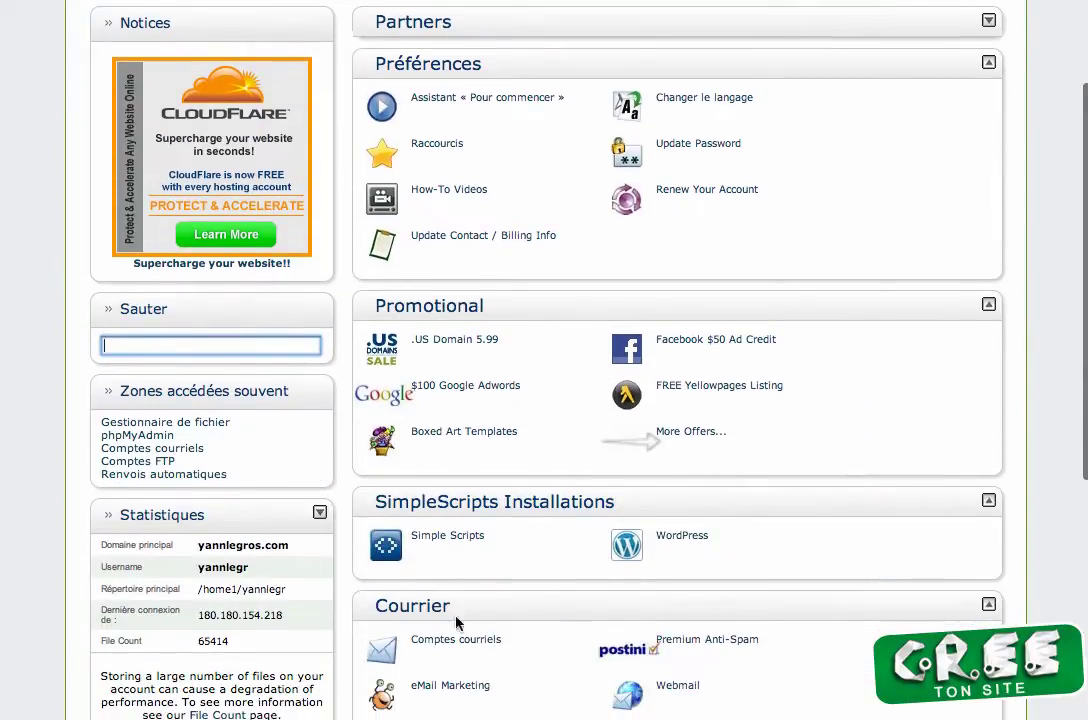
scroll(559, 656, "down", 3)
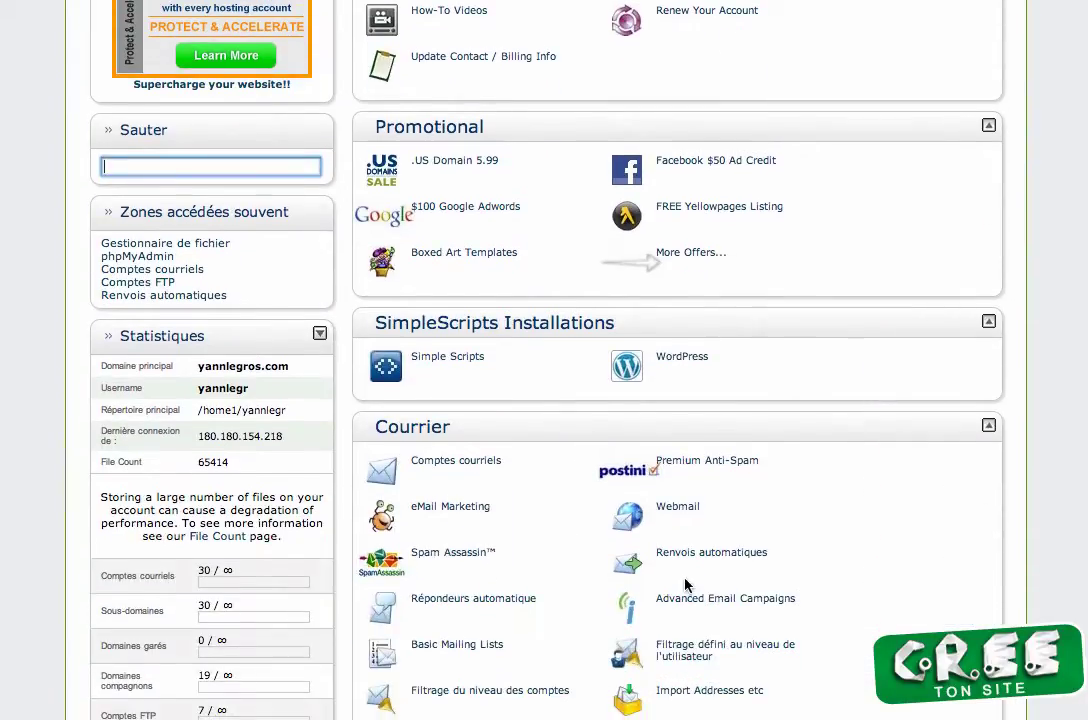
left_click(716, 557)
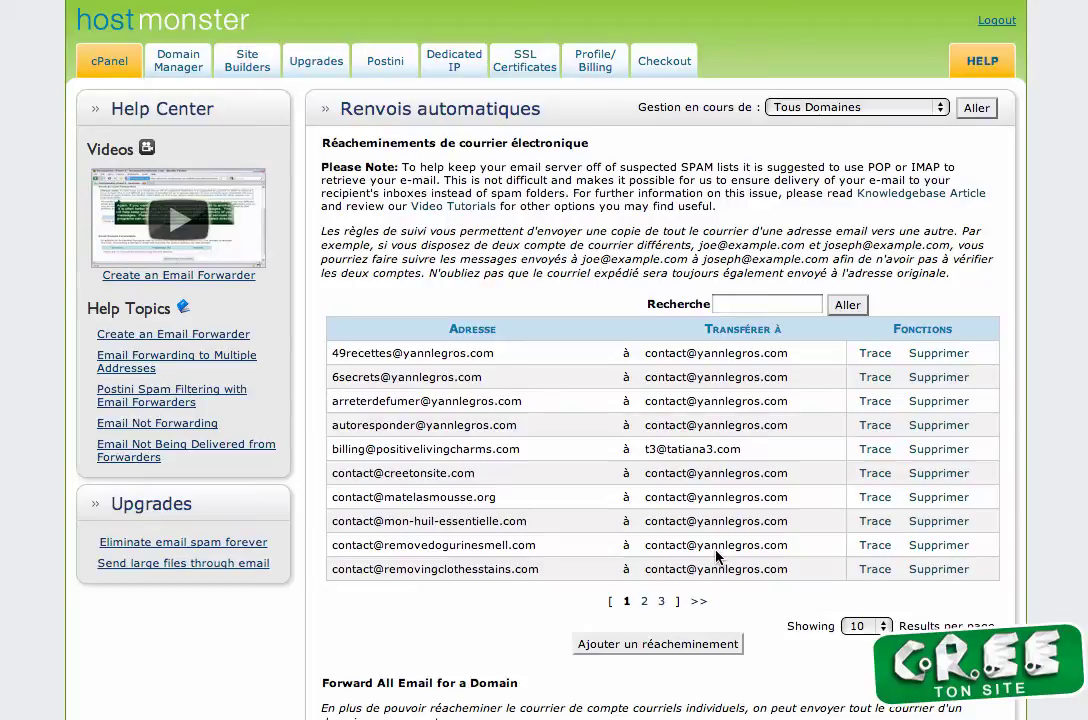
left_click(679, 645)
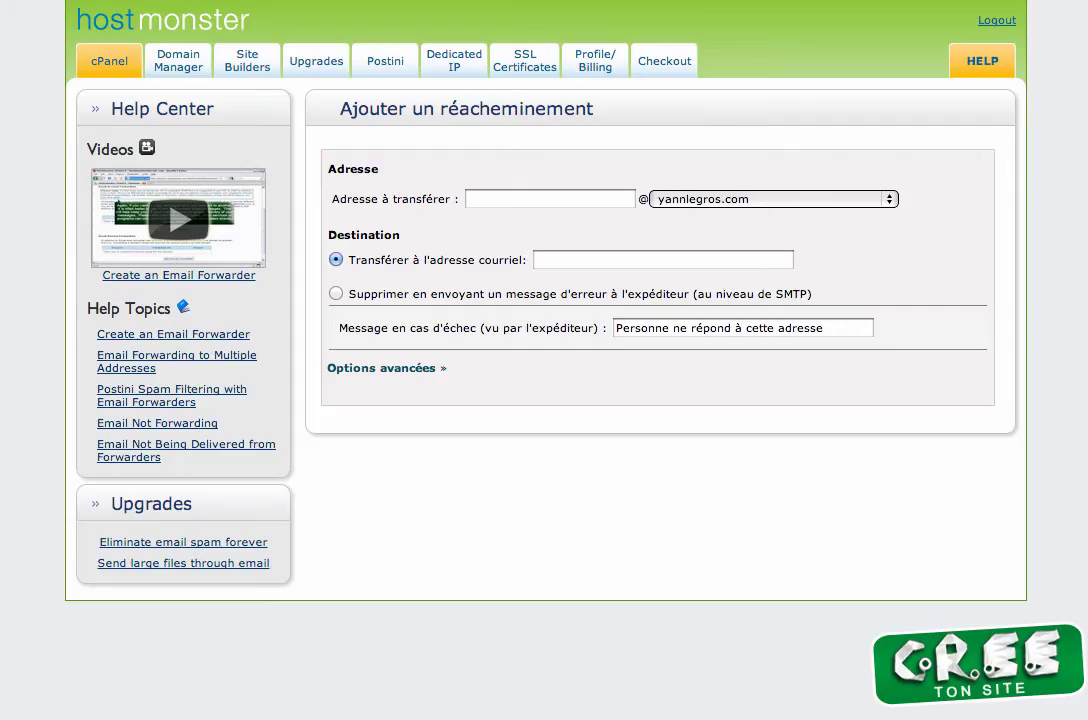
left_click(697, 205)
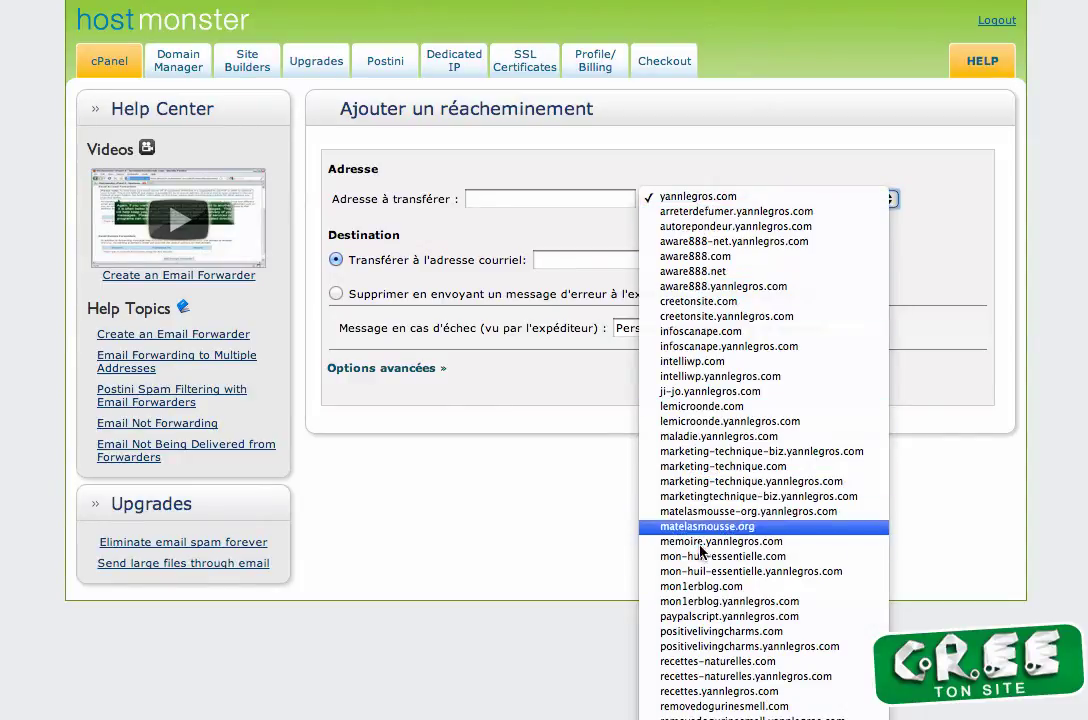
left_click(705, 586)
left_click(573, 198)
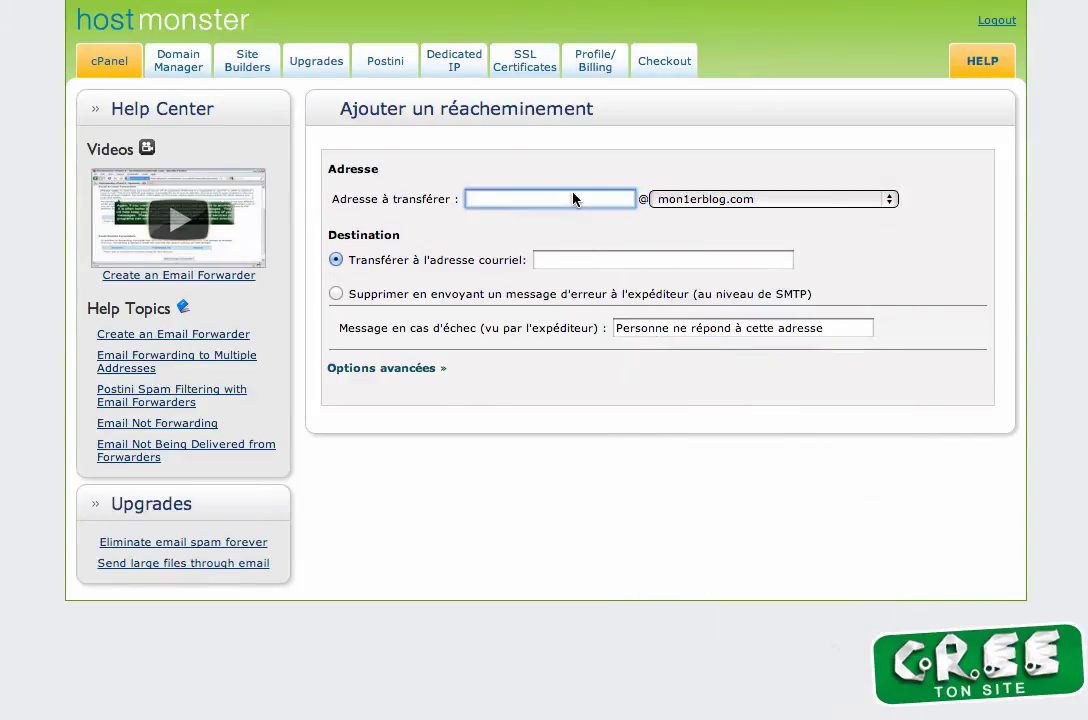
key("Tab")
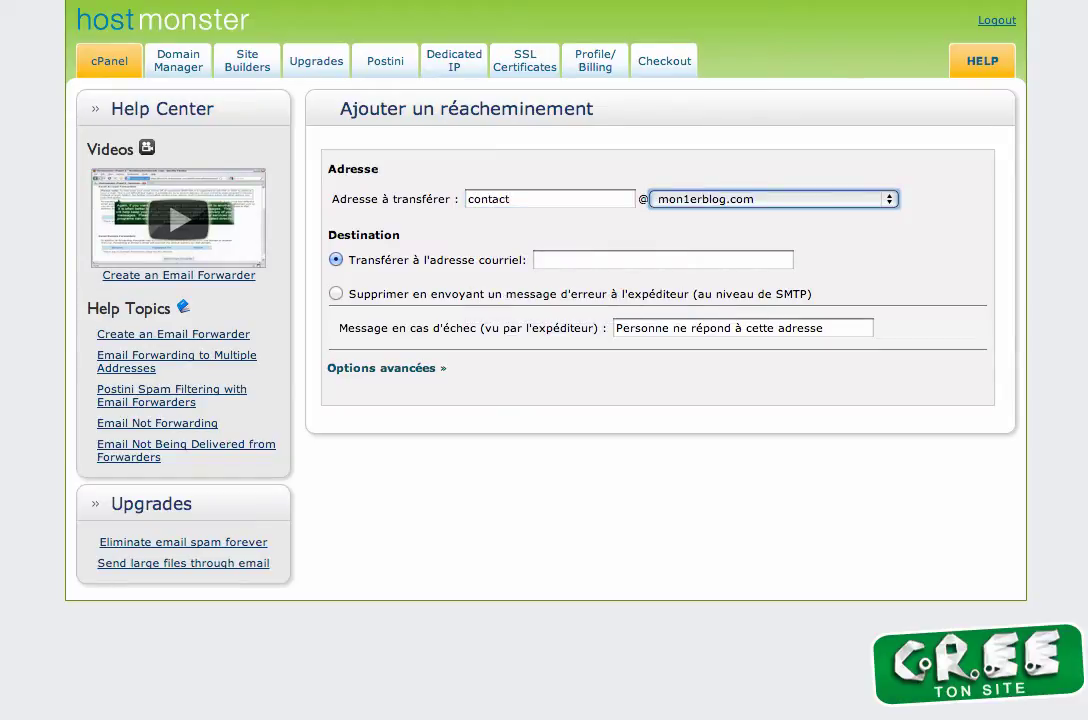
key("Tab")
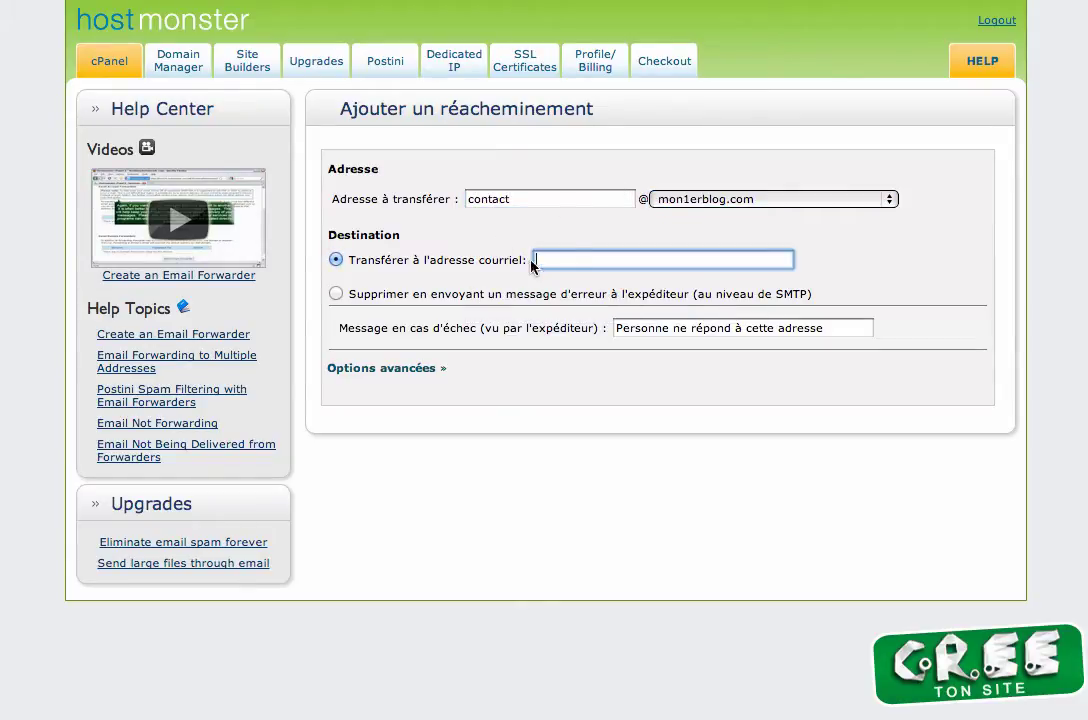
type("conta")
key("BackSpace")
key("BackSpace")
key("BackSpace")
key("BackSpace")
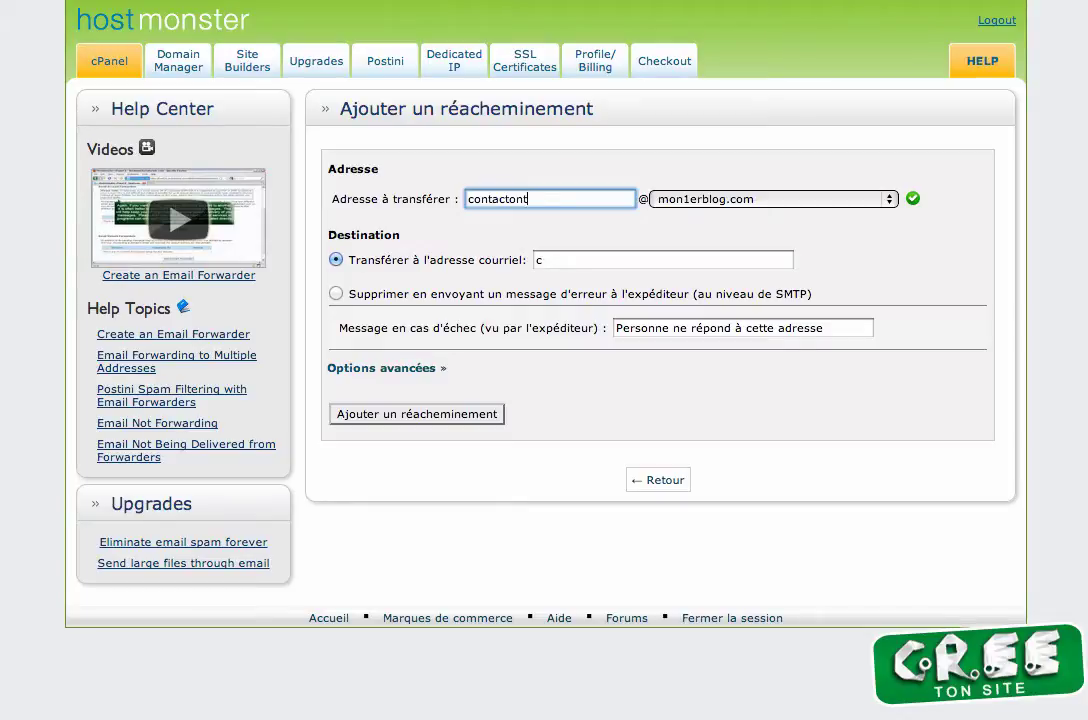
key("Down")
key("Down")
key("Down")
key("Down")
key("Return")
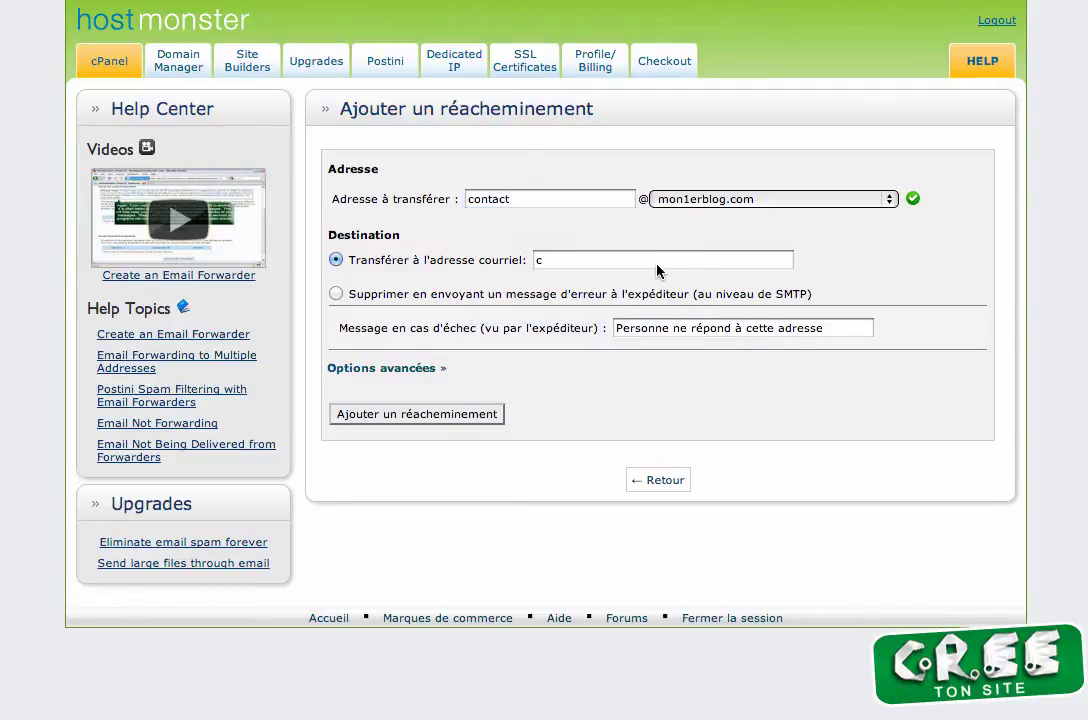
Set the destination to the main domain's contact address, create the forwarder, and return.
left_click(653, 262)
type("ontac")
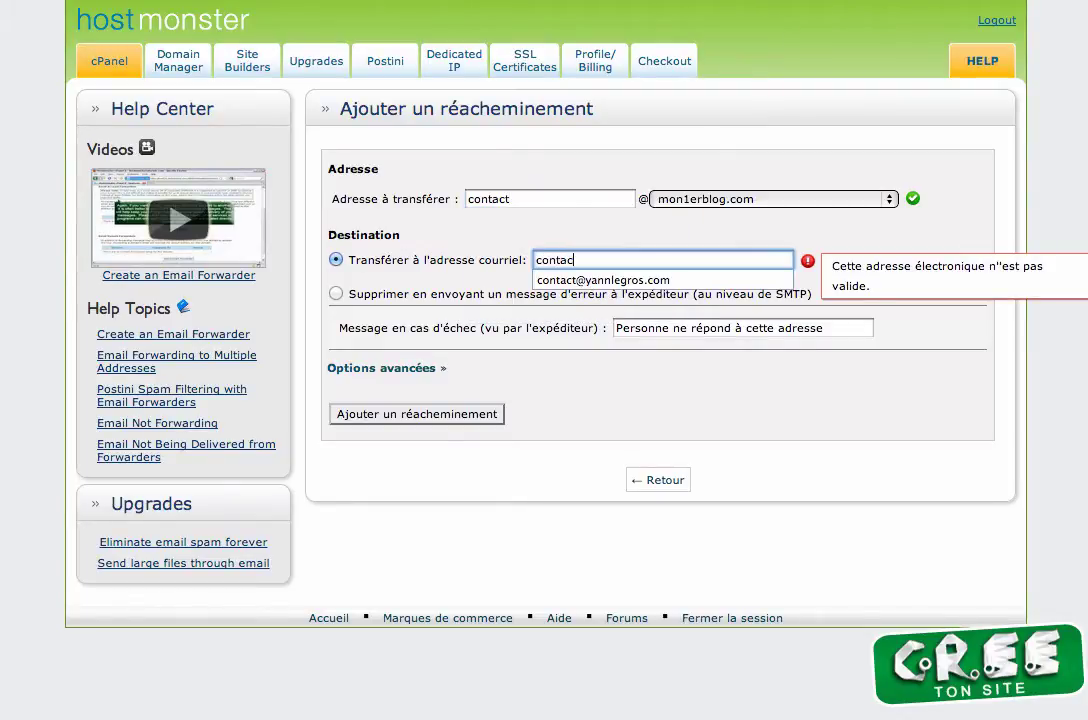
left_click(616, 281)
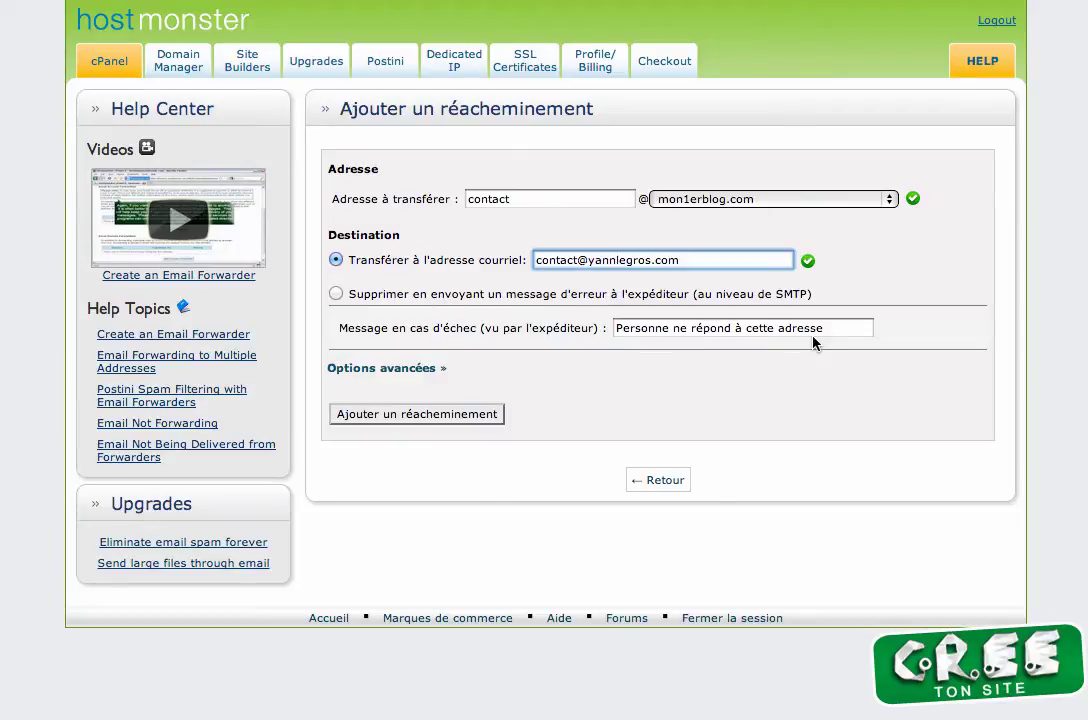
left_click(437, 416)
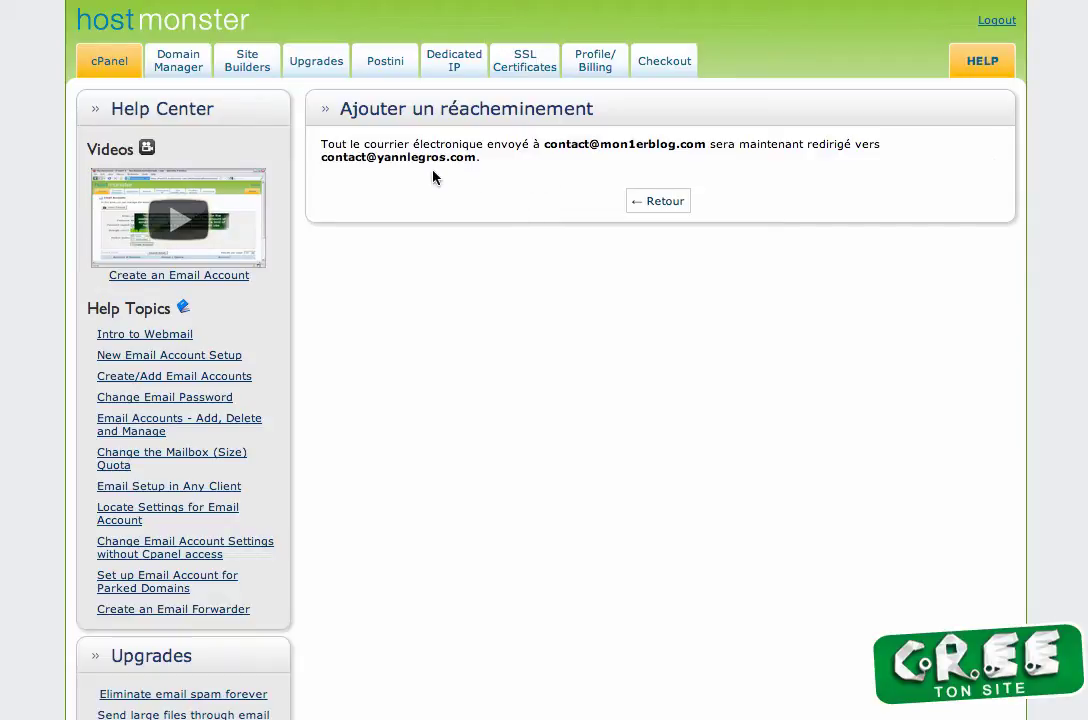
left_click(659, 201)
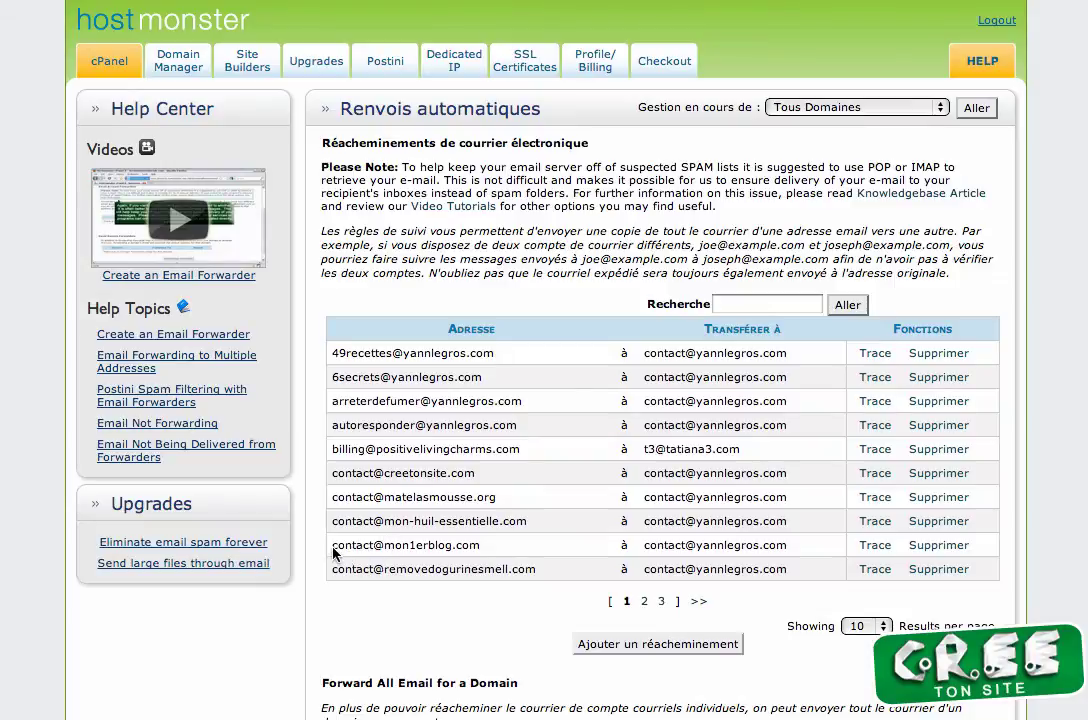
mouse_move(333, 548)
left_mouse_down()
mouse_move(720, 575)
mouse_move(870, 550)
mouse_move(975, 557)
left_mouse_up()
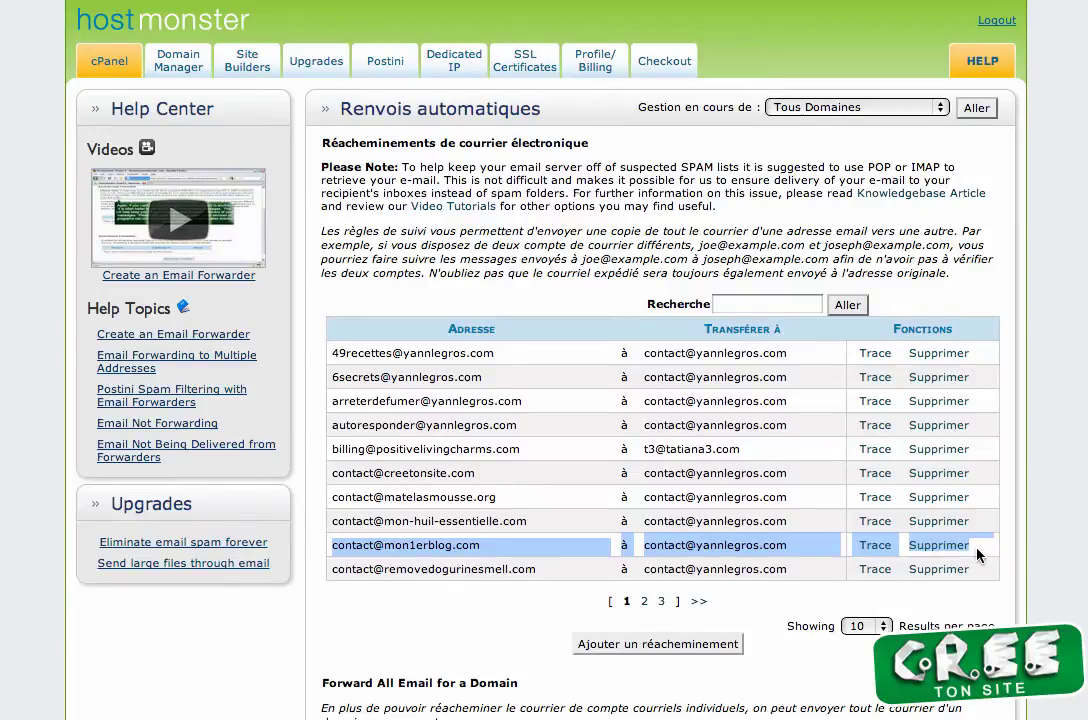
left_click(983, 556)
scroll(833, 505, "down", 5)
scroll(484, 609, "down", 2)
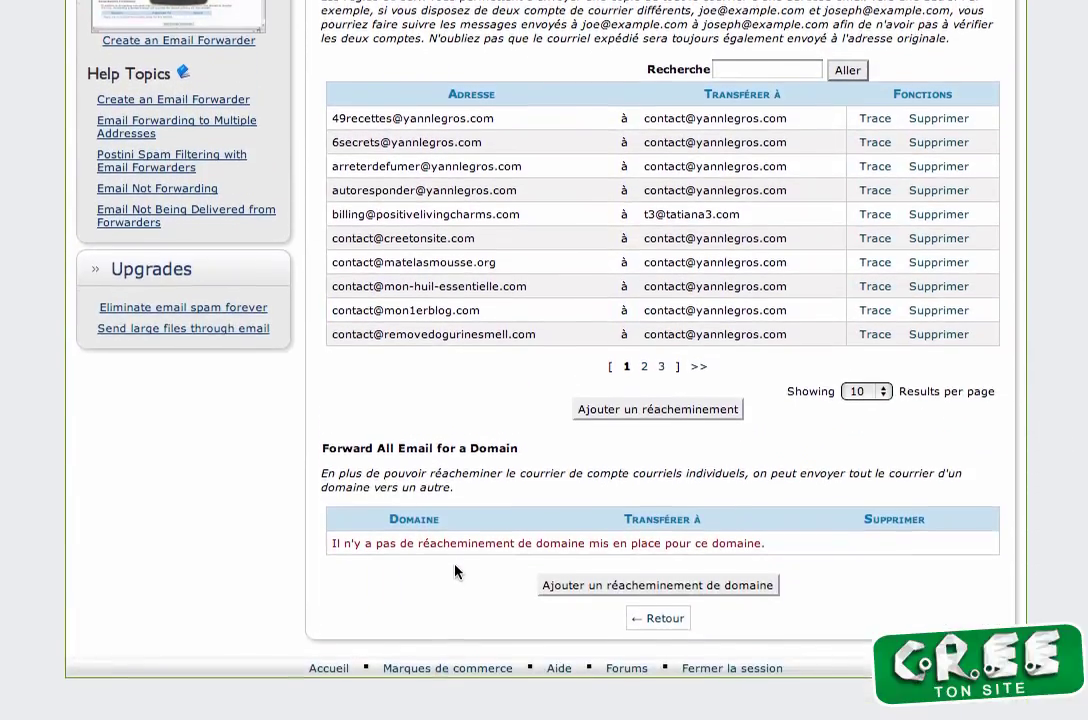